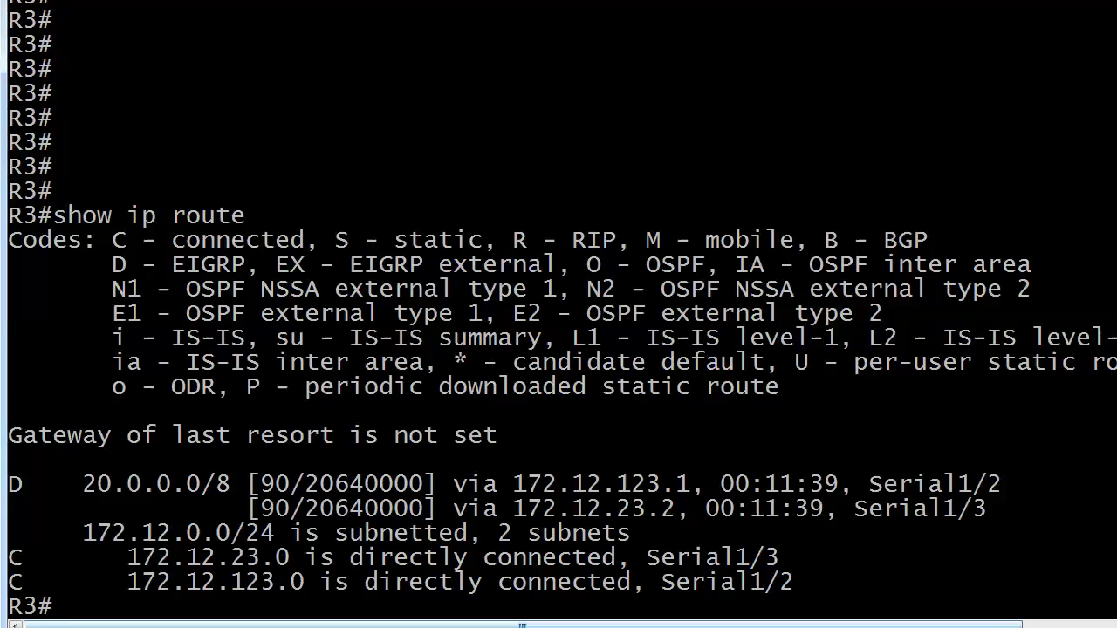
Ping 20.1.1.1 from R3; it fails with U.U.U replies and 0/5 success
{"action": "type", "text": "ping"}
{"action": "type", "text": " 20.1.1.1"}
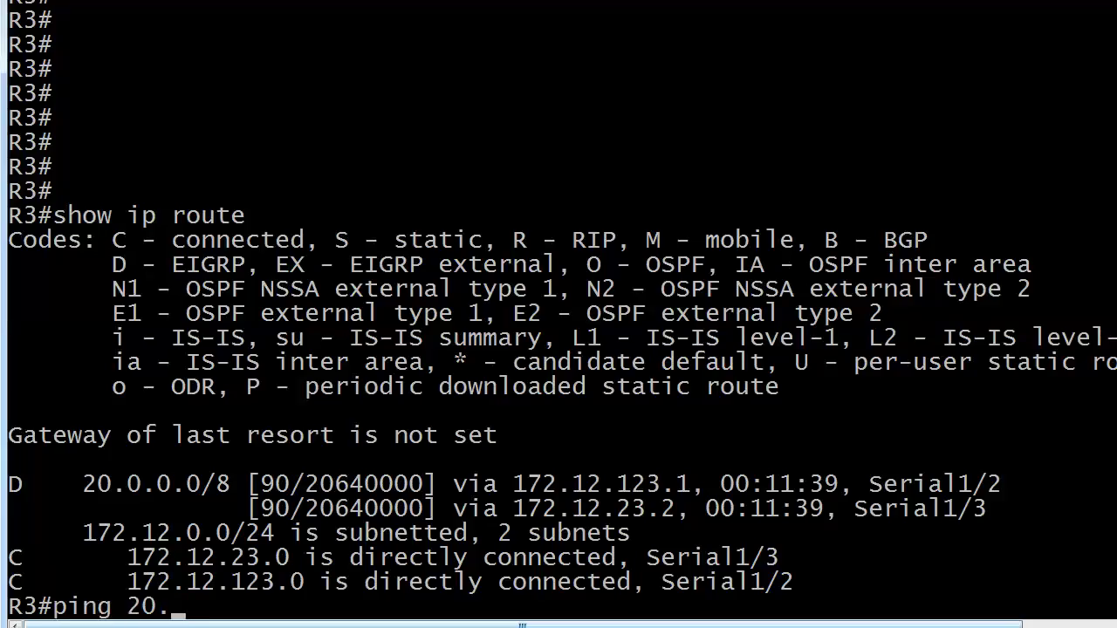
{"action": "key", "text": "Return"}
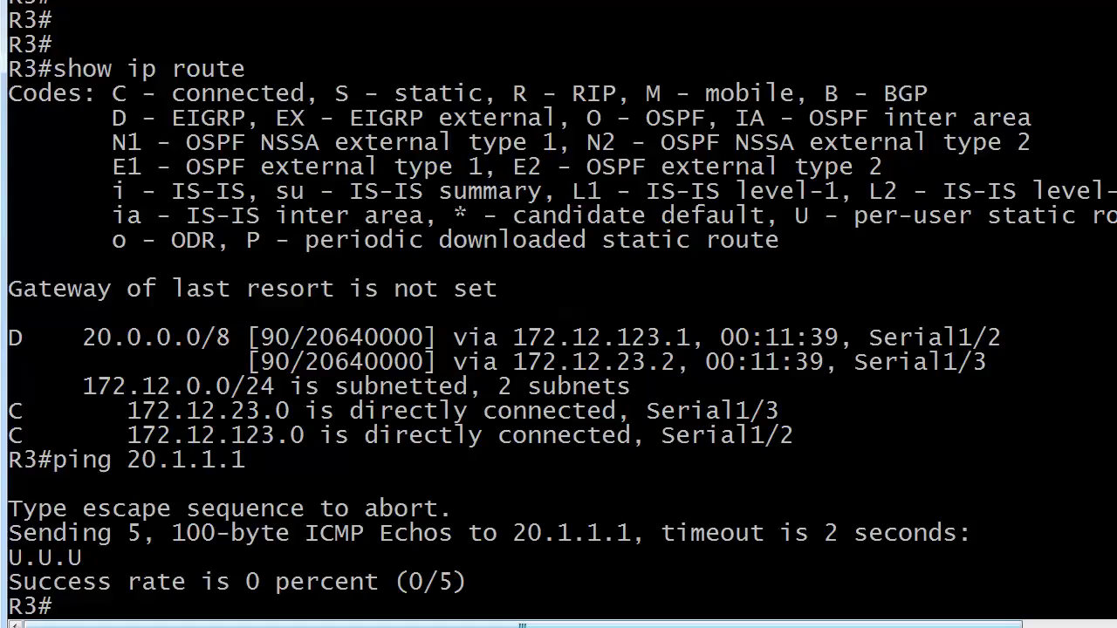
Switch to the R1 session and enter 'no auto' under router eigrp 100
{"action": "key", "text": "ctrl+shift+6"}
{"action": "type", "text": "x"}
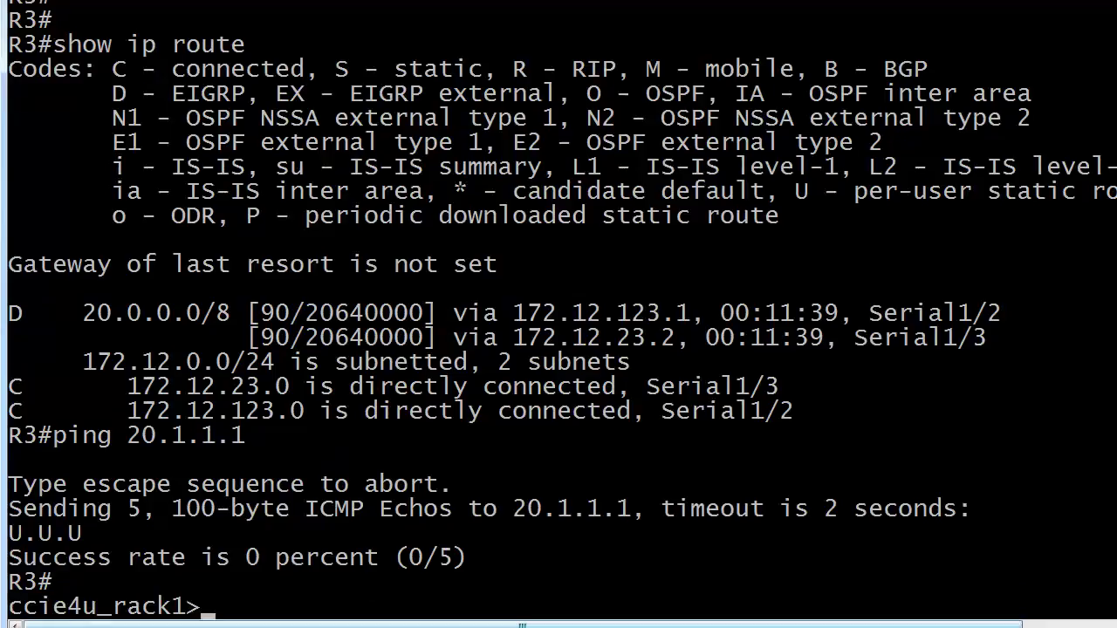
{"action": "type", "text": "2"}
{"action": "key", "text": "Return"}
{"action": "key", "text": "Return"}
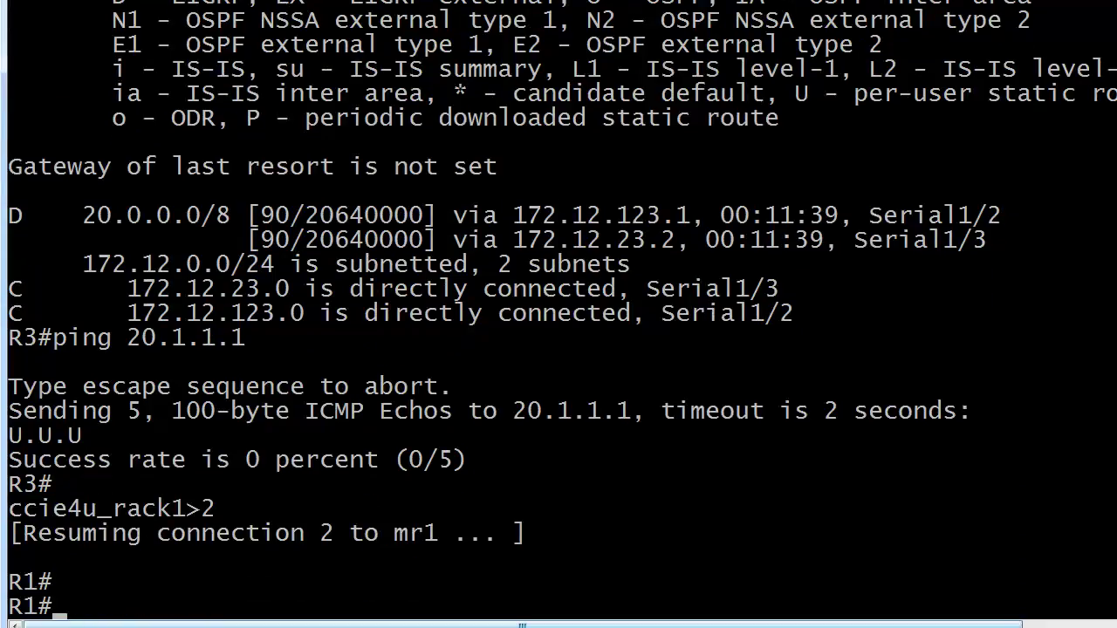
{"action": "type", "text": "con ft"}
{"action": "key", "text": "BackSpace"}
{"action": "key", "text": "BackSpace"}
{"action": "type", "text": "f t"}
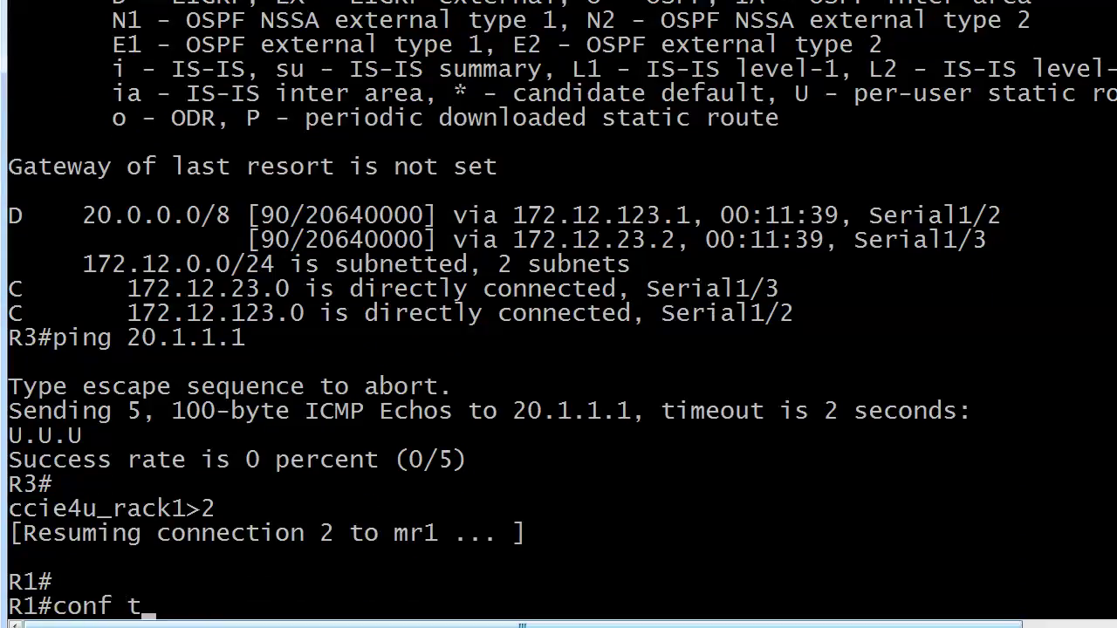
{"action": "key", "text": "Return"}
{"action": "type", "text": "router eigrp 100"}
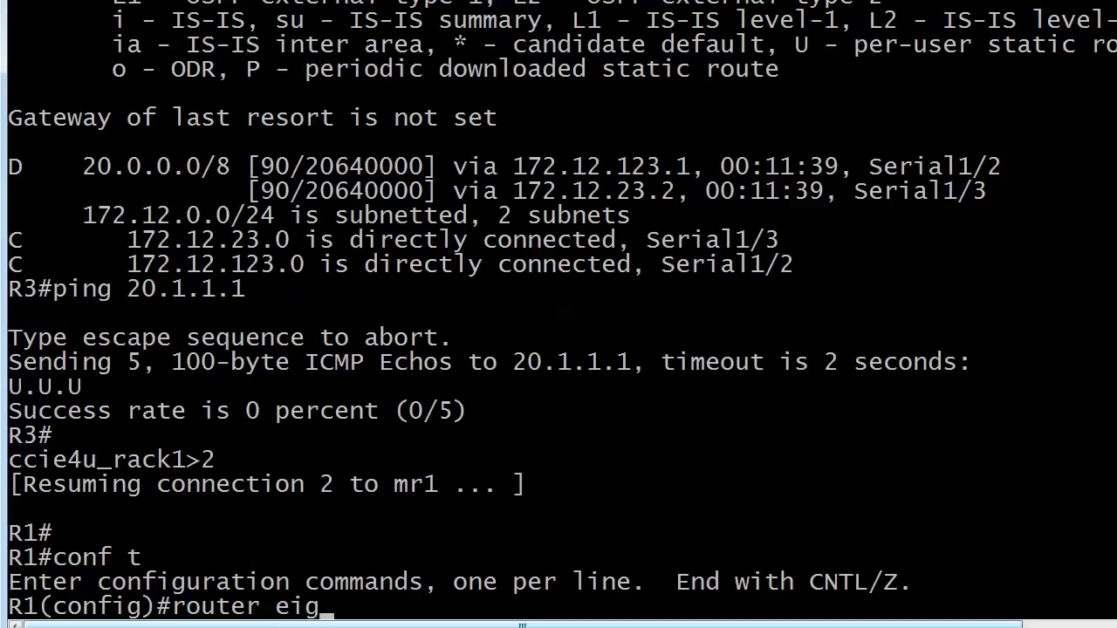
{"action": "key", "text": "Return"}
{"action": "type", "text": "no auto"}
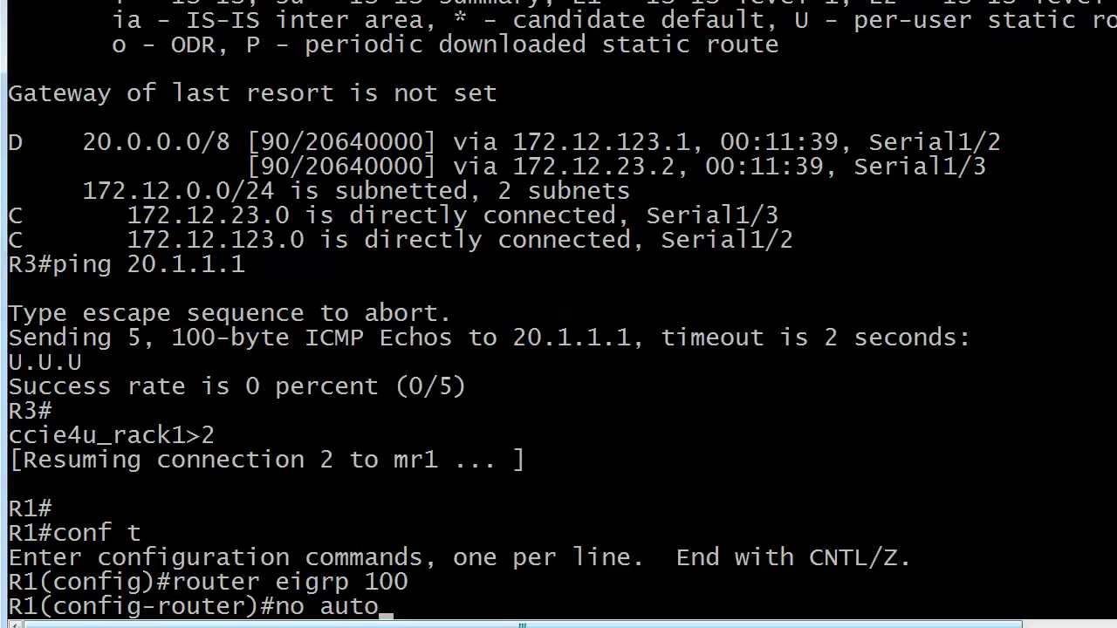
{"action": "key", "text": "Return"}
Exit configuration mode, save R1's configuration with 'wr', and suspend the R1 session
{"action": "key", "text": "ctrl+z"}
{"action": "type", "text": "wr"}
{"action": "key", "text": "Return"}
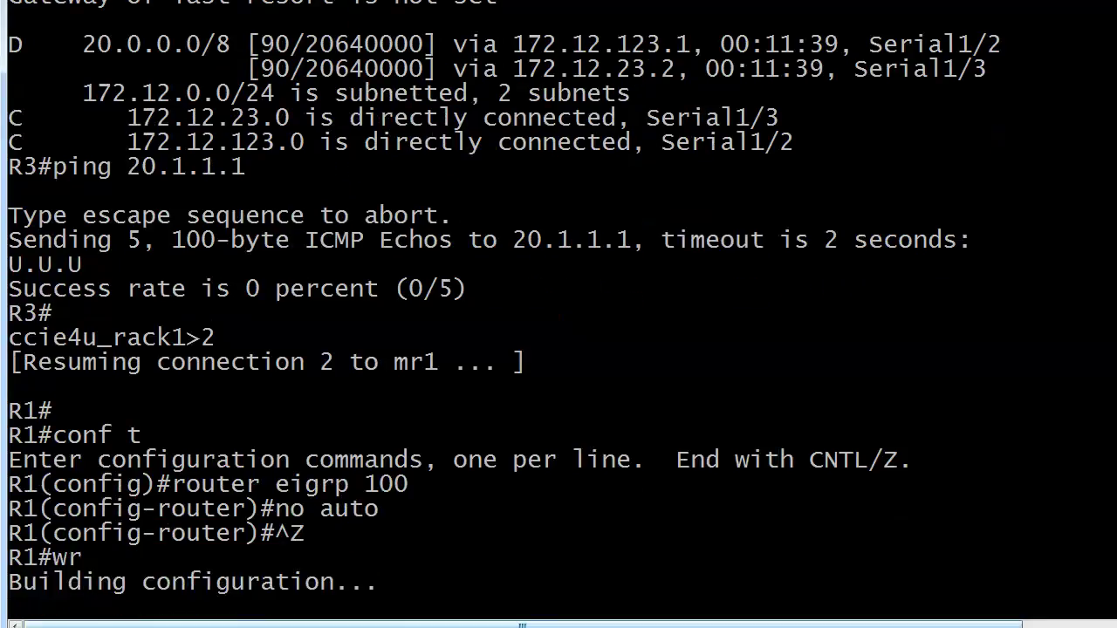
{"action": "key", "text": "ctrl+shift+6"}
{"action": "key", "text": "x"}
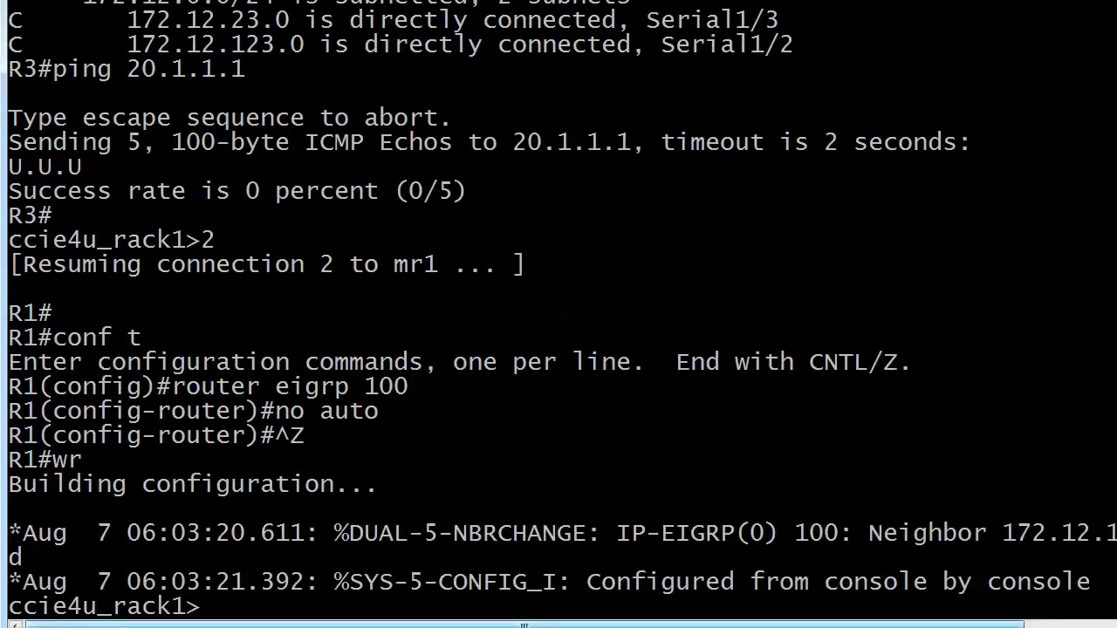
{"action": "scroll", "coordinate": [559, 314], "scroll_direction": "right", "scroll_amount": 10}
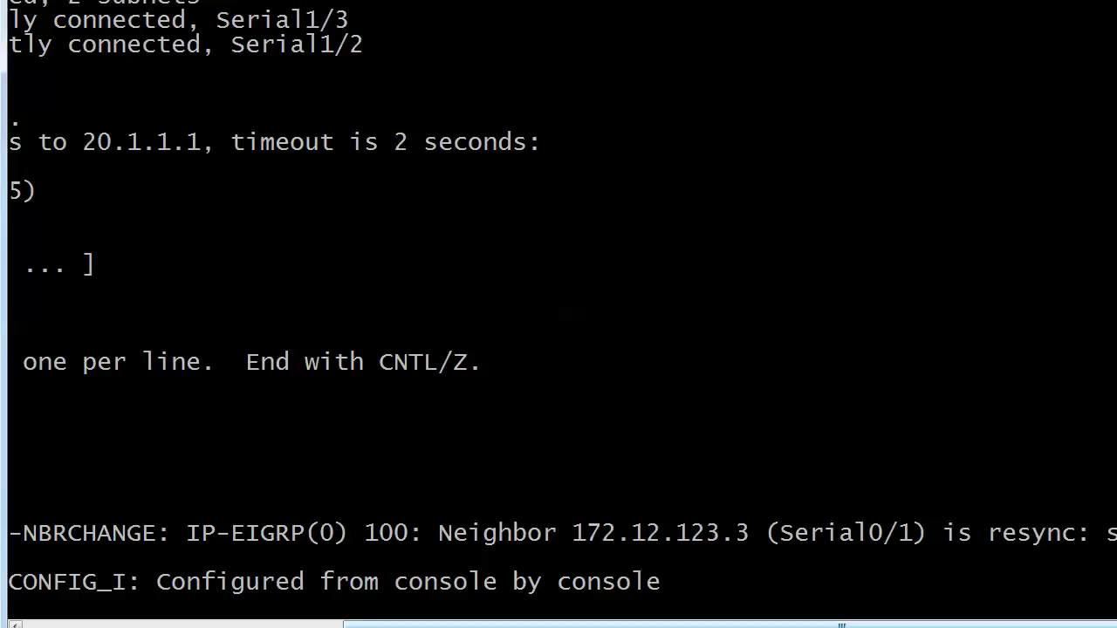
{"action": "scroll", "coordinate": [559, 314], "scroll_direction": "left", "scroll_amount": 10}
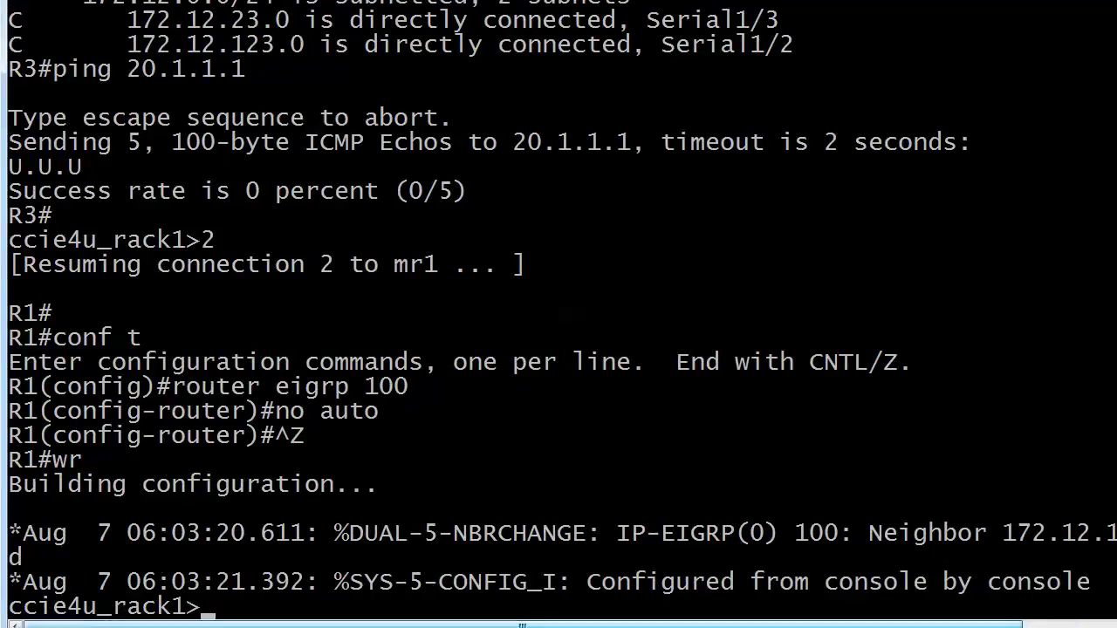
On R2 (session 3), enter 'no auto' under router eigrp 100 and exit configuration mode
{"action": "type", "text": "2"}
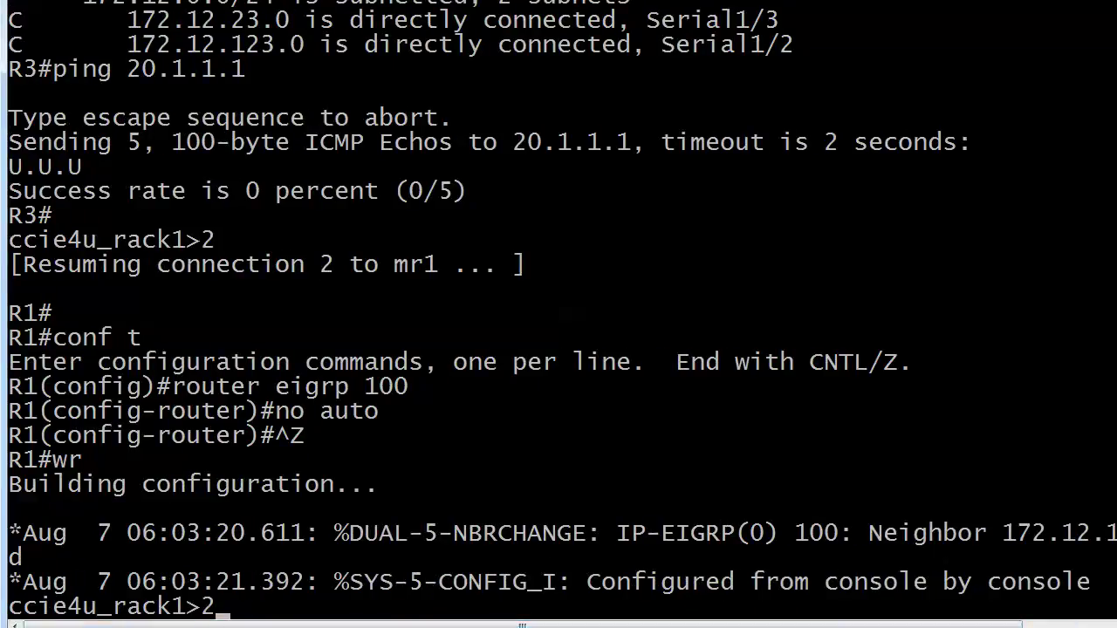
{"action": "key", "text": "Return"}
{"action": "type", "text": "3"}
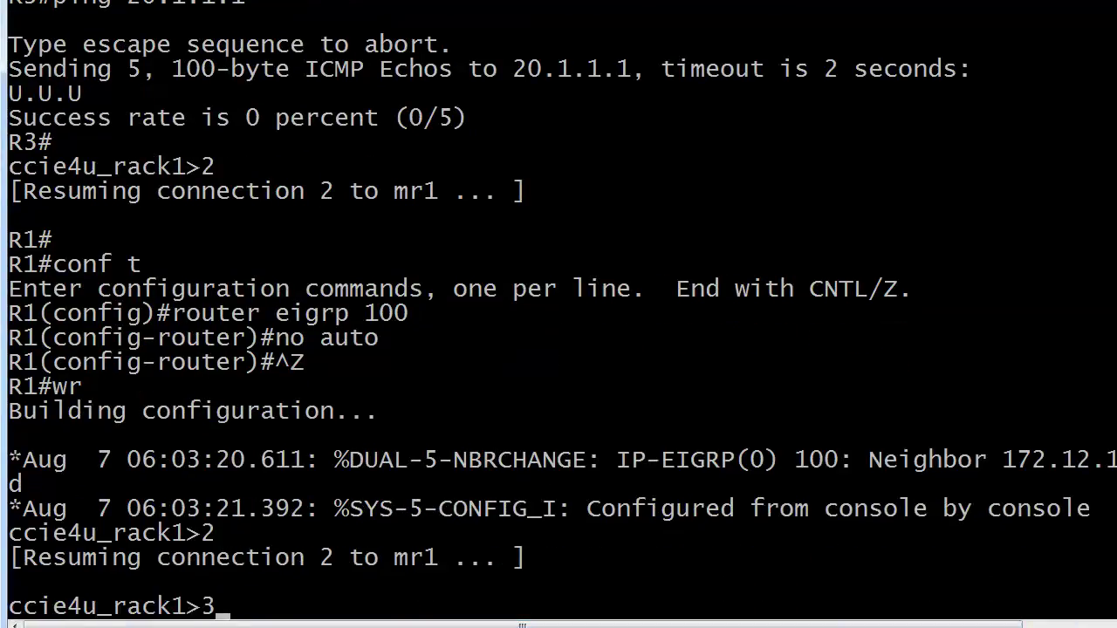
{"action": "key", "text": "Return"}
{"action": "key", "text": "Return"}
{"action": "key", "text": "Return"}
{"action": "type", "text": "conf t"}
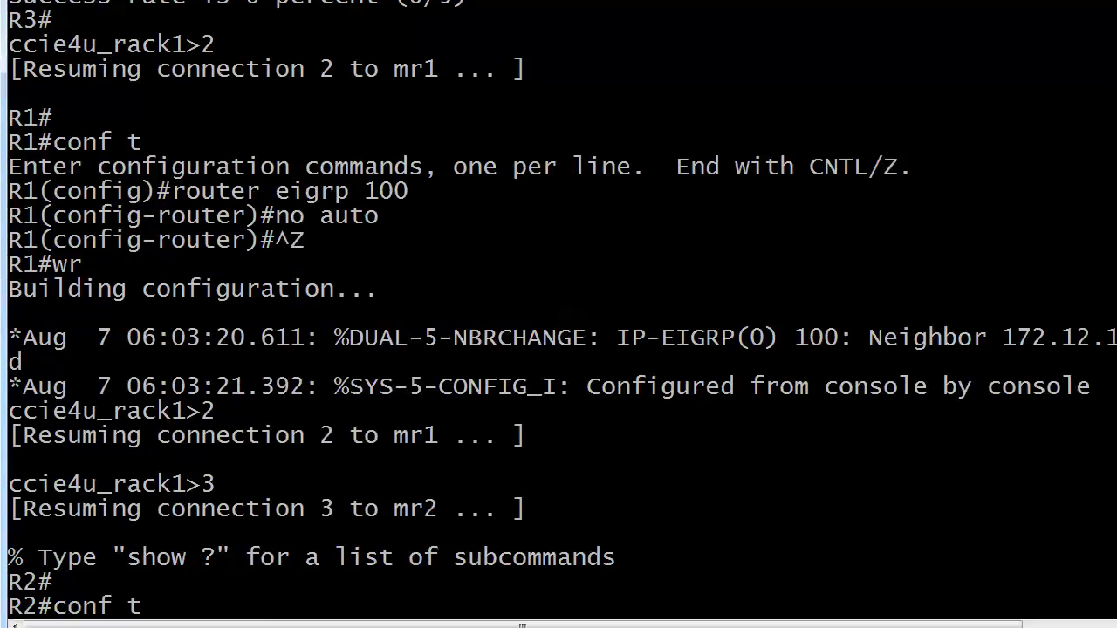
{"action": "key", "text": "Return"}
{"action": "type", "text": "router eigrp 100"}
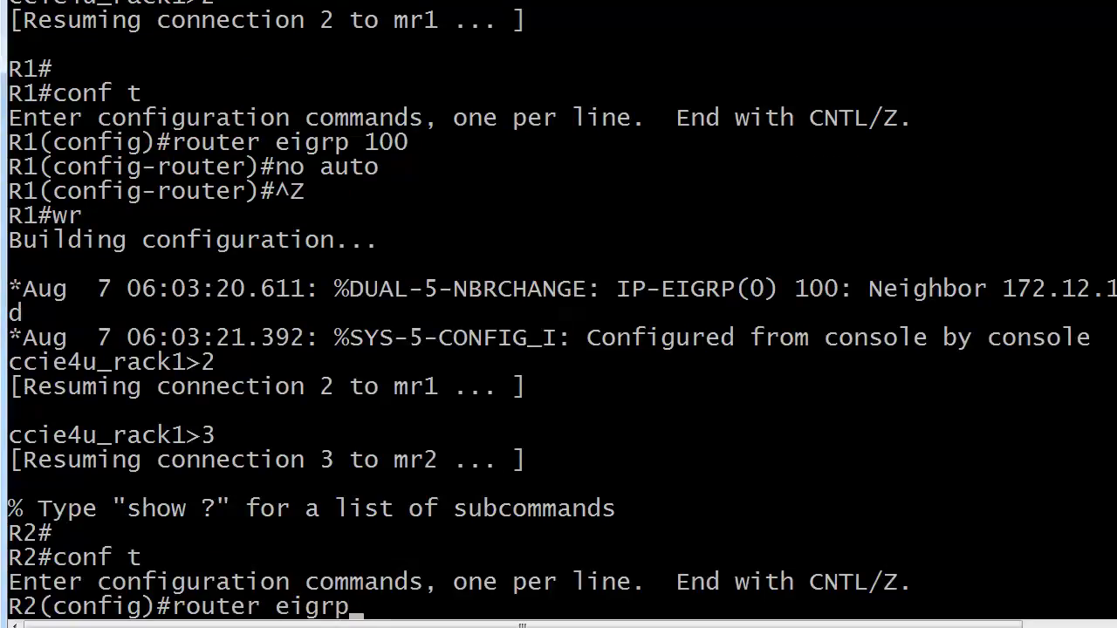
{"action": "key", "text": "Return"}
{"action": "type", "text": "no auto"}
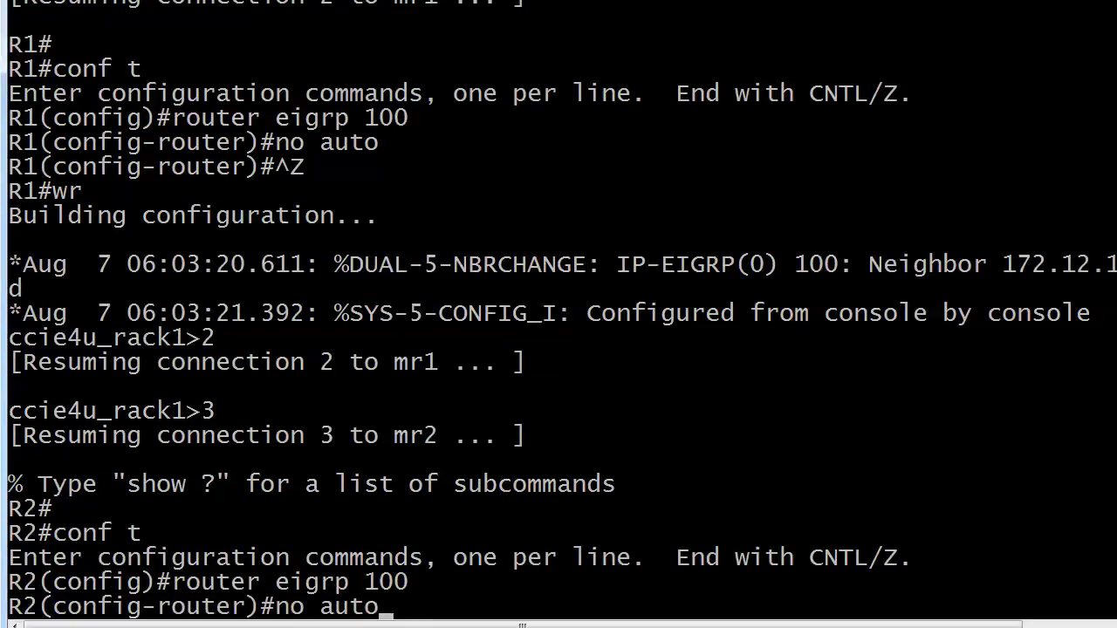
{"action": "key", "text": "Return"}
{"action": "key", "text": "ctrl+z"}
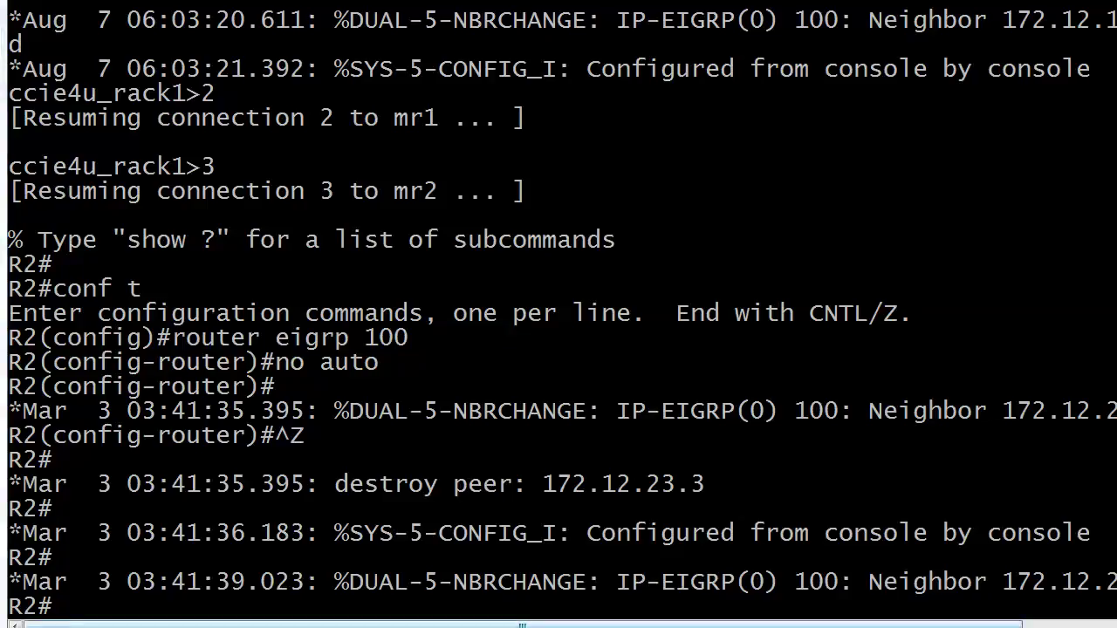
Suspend the R2 session and resume session 4 to R3
{"action": "scroll", "coordinate": [559, 314], "scroll_direction": "right", "scroll_amount": 5}
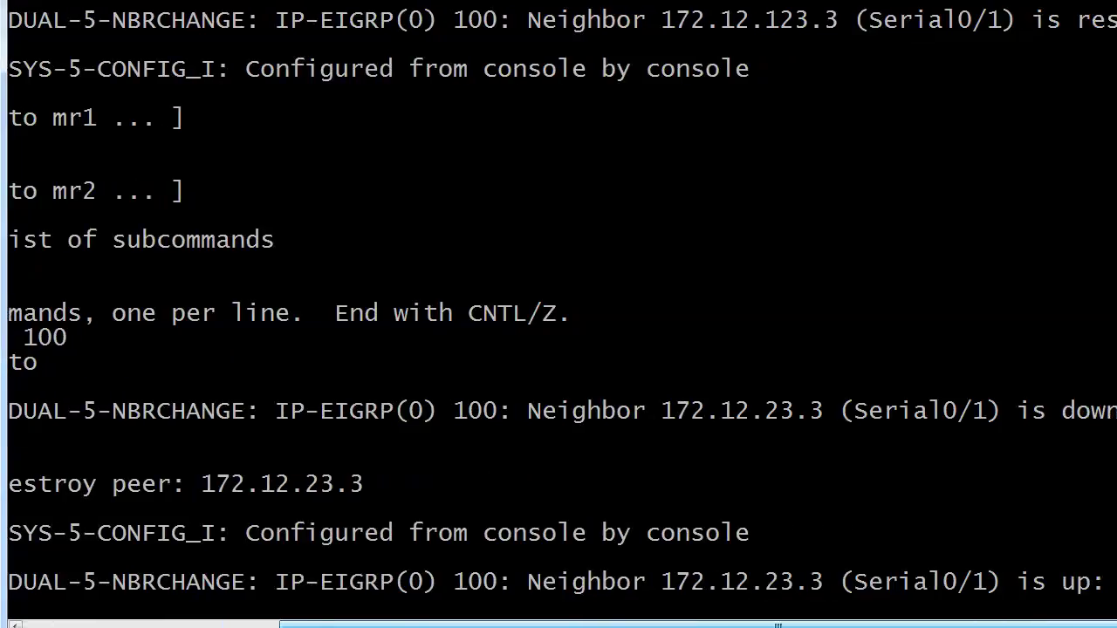
{"action": "mouse_move", "coordinate": [777, 625]}
{"action": "left_mouse_down"}
{"action": "mouse_move", "coordinate": [818, 625]}
{"action": "mouse_move", "coordinate": [522, 625]}
{"action": "left_mouse_up"}
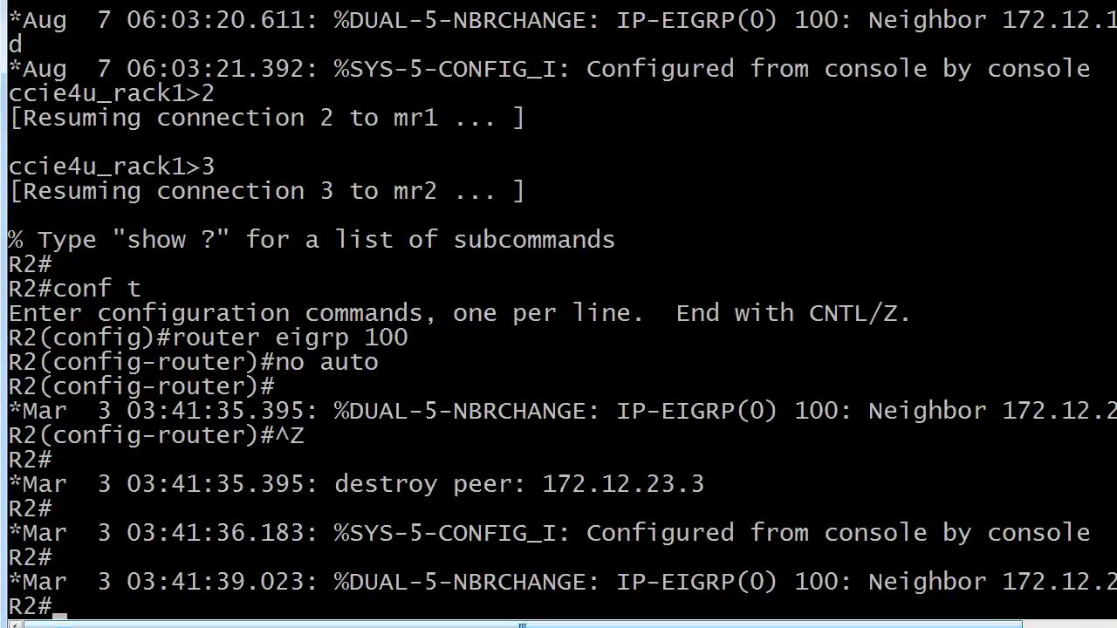
{"action": "key", "text": "ctrl+shift+6"}
{"action": "type", "text": "x"}
{"action": "type", "text": "4"}
{"action": "key", "text": "Return"}
{"action": "key", "text": "Return"}
{"action": "key", "text": "Return"}
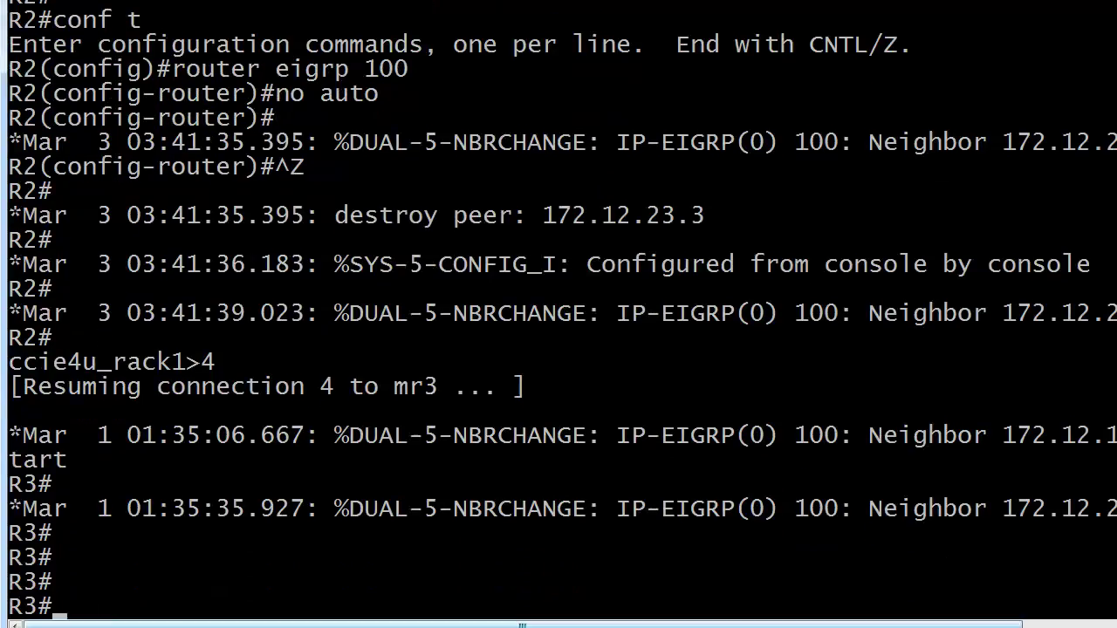
Show R3's routing table with four 20.x.x.0/24 EIGRP routes, then ping 20.1.1.1 at 5/5 success
{"action": "type", "text": "show ip route"}
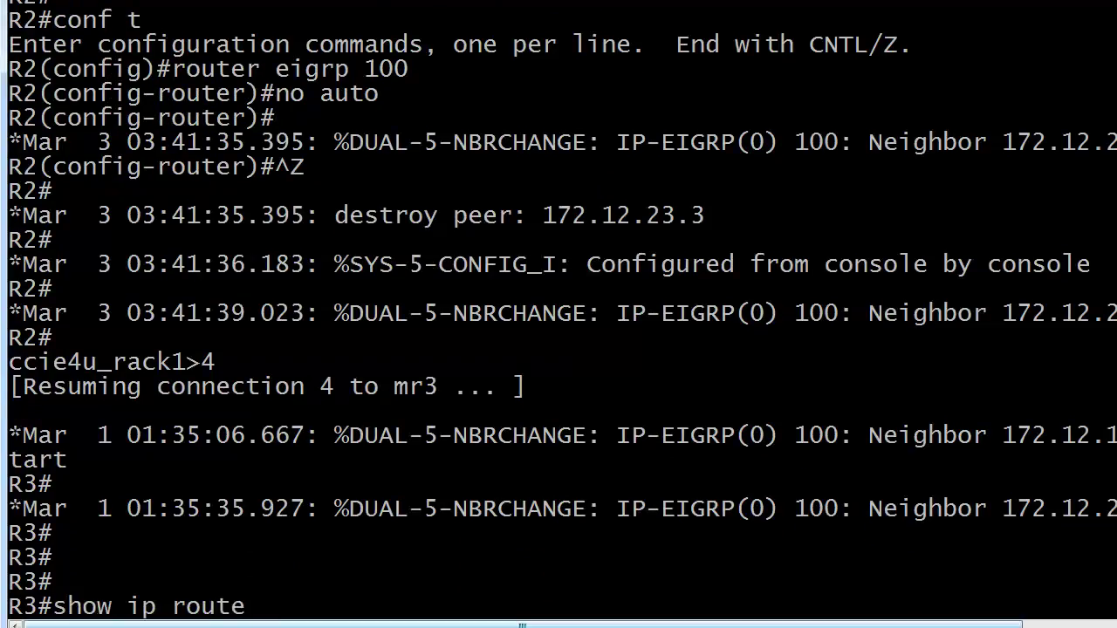
{"action": "key", "text": "Return"}
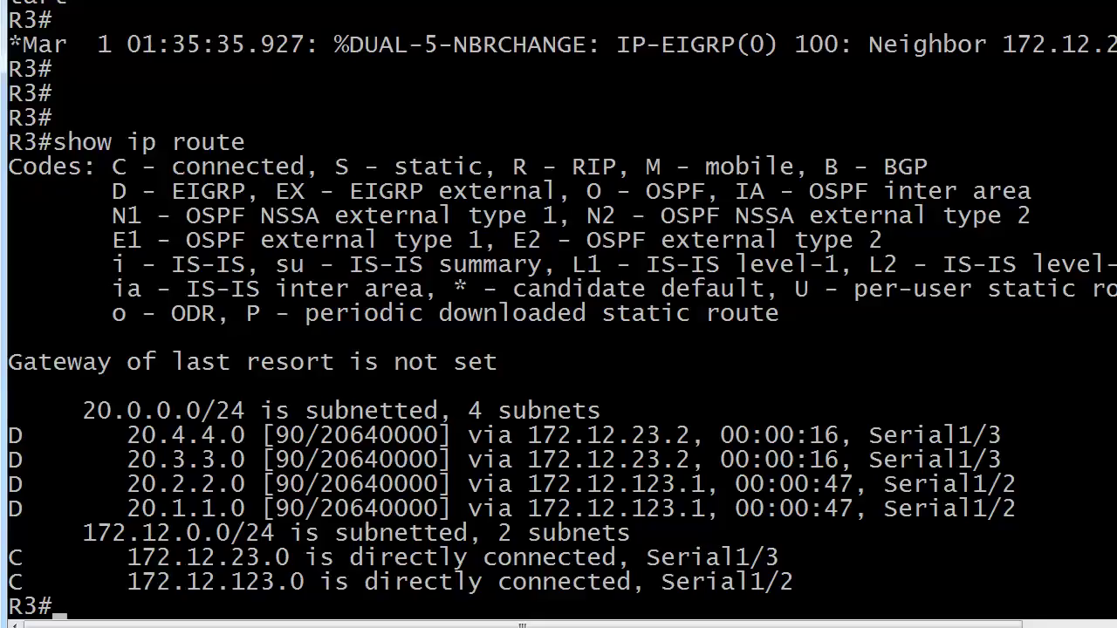
{"action": "type", "text": "pin g2"}
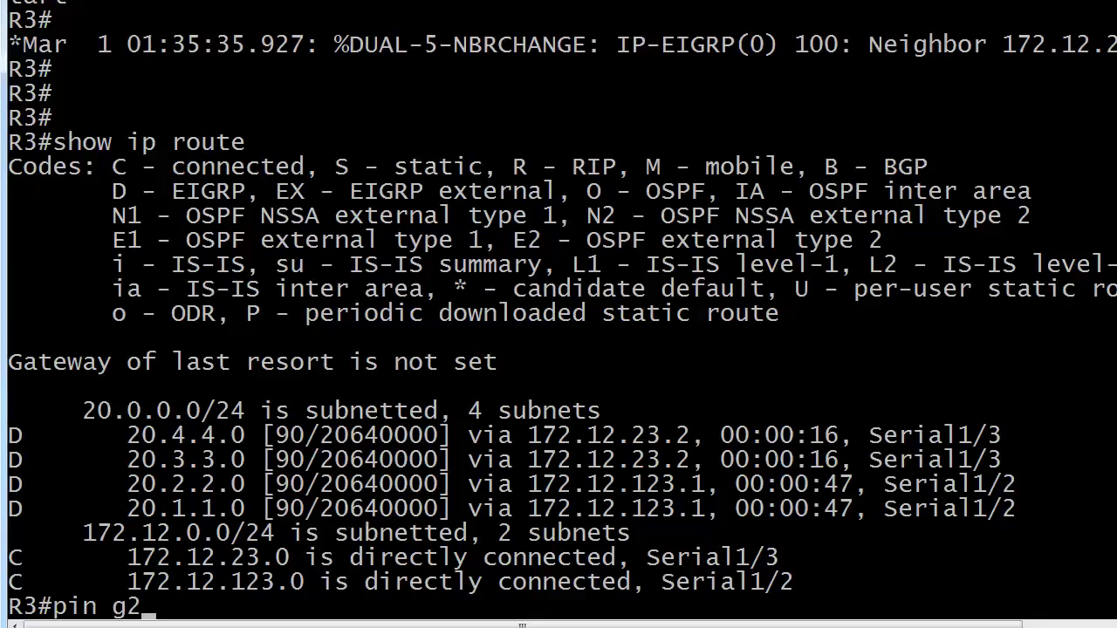
{"action": "key", "text": "BackSpace"}
{"action": "key", "text": "BackSpace"}
{"action": "key", "text": "BackSpace"}
{"action": "type", "text": "g 20.1.1.1"}
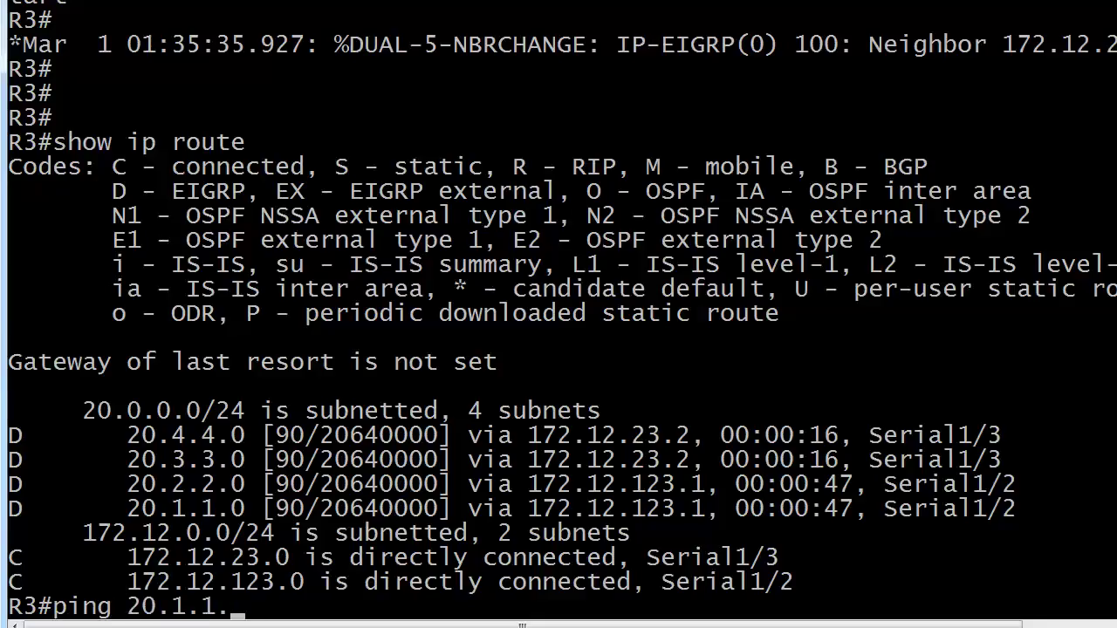
{"action": "key", "text": "Return"}
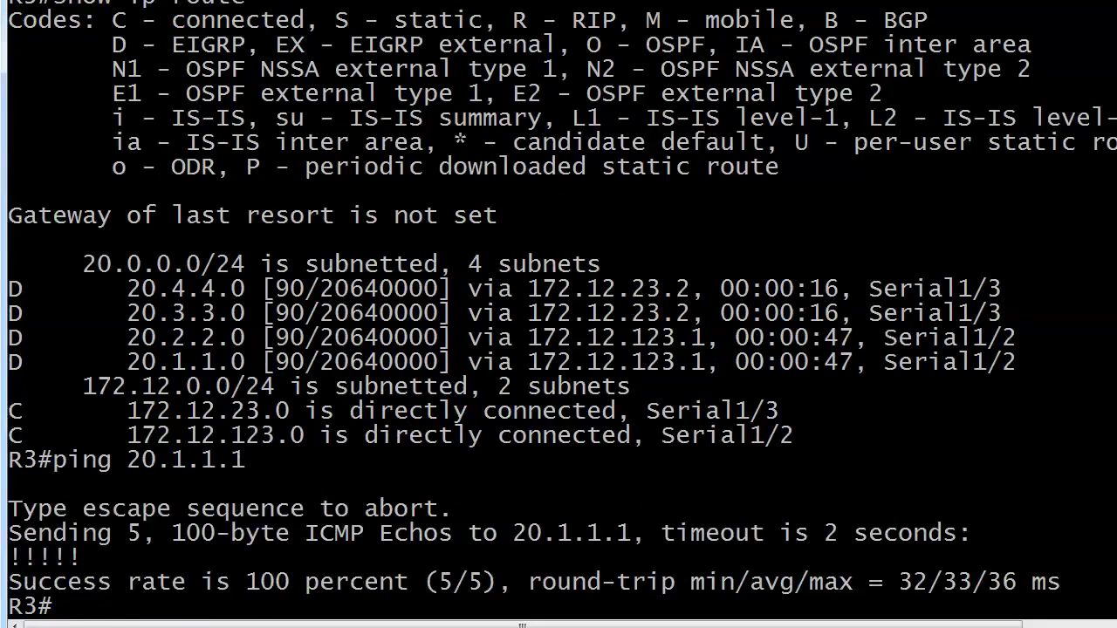